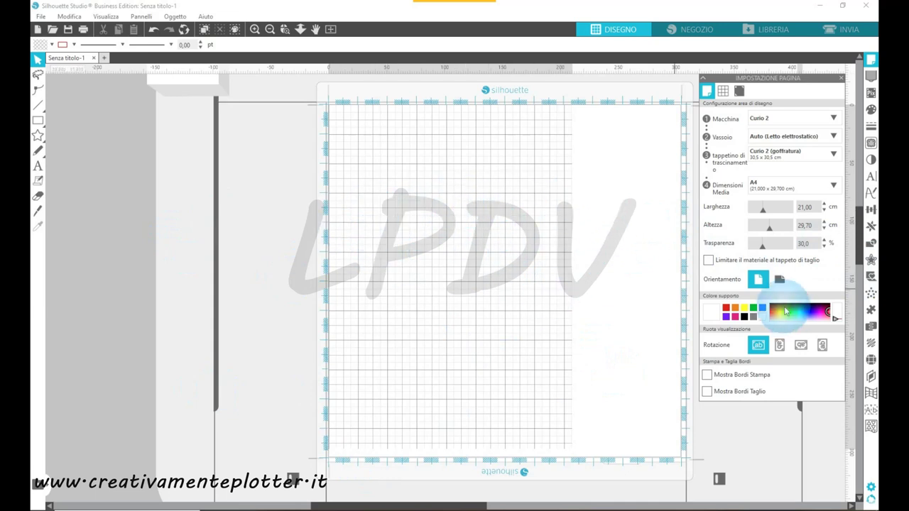
Add a first name as a text object near the page's upper-left corner and shift it slightly up and to the right.
{"action": "left_click", "coordinate": [37, 165]}
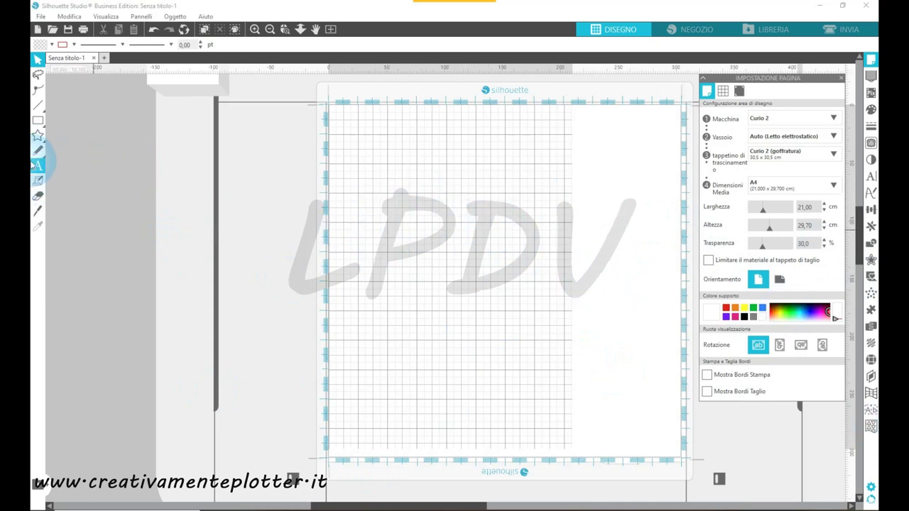
{"action": "left_click", "coordinate": [365, 164]}
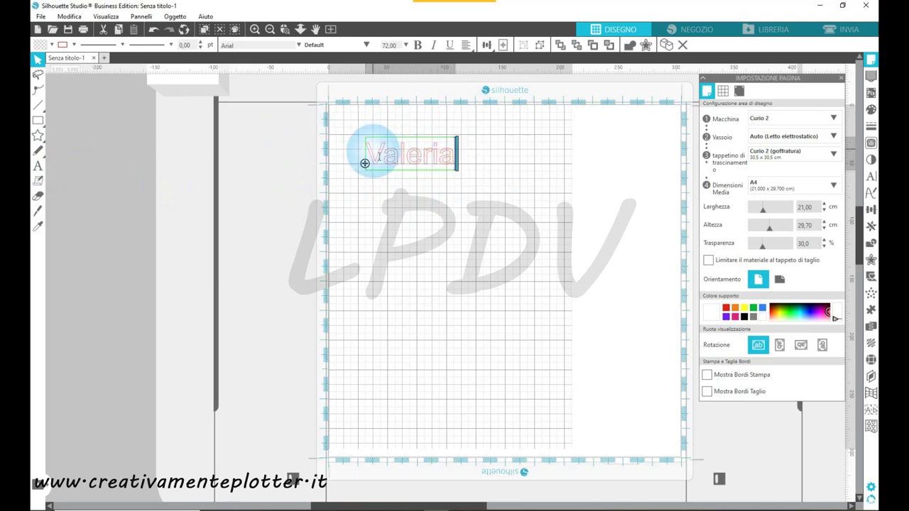
{"action": "left_click", "coordinate": [465, 174]}
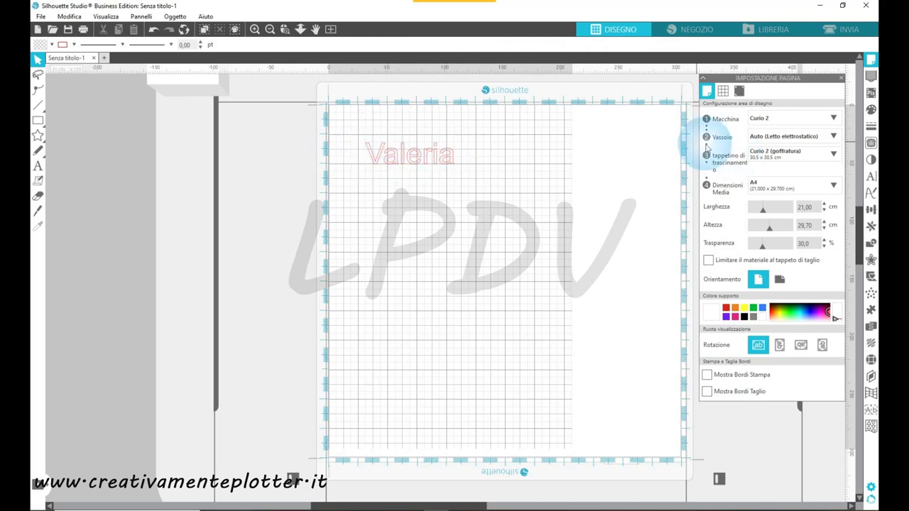
{"action": "left_click", "coordinate": [420, 163]}
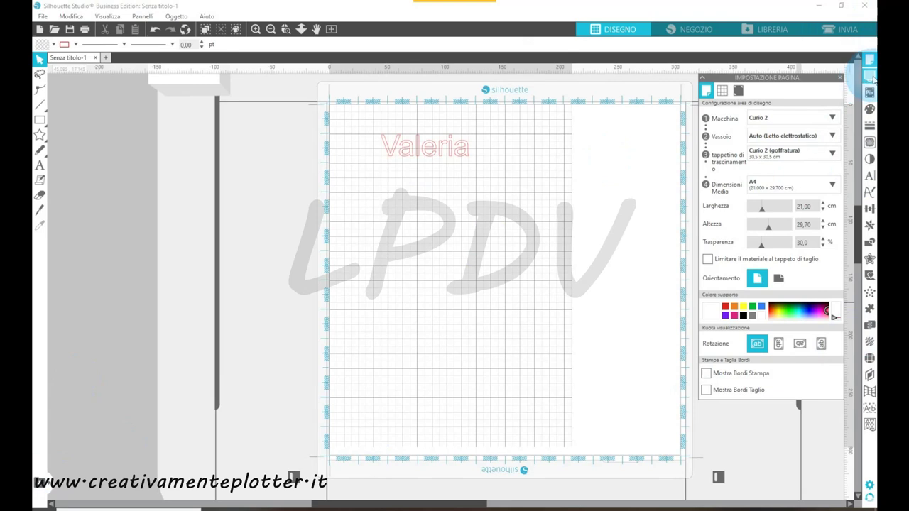
Apply the crosshatch emboss pattern to the name text with a spacing of 0.010 cm.
{"action": "left_click", "coordinate": [869, 77]}
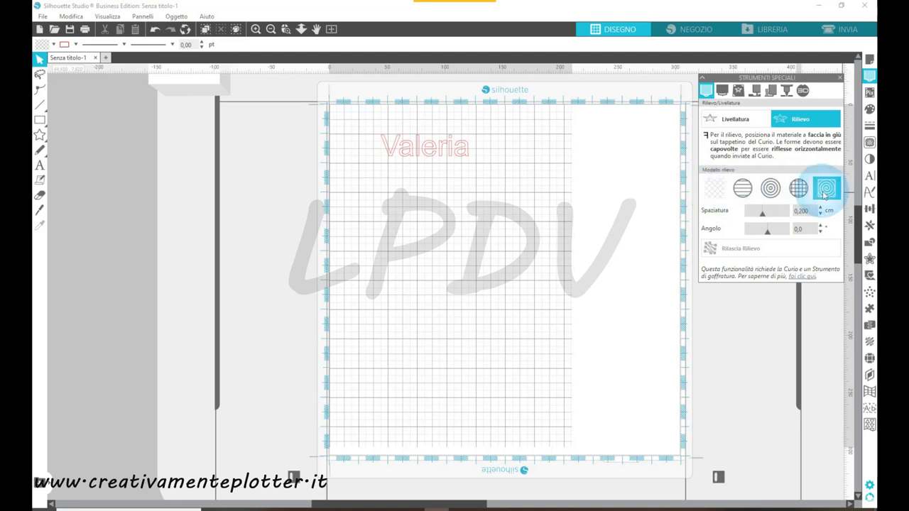
{"action": "left_click", "coordinate": [392, 150]}
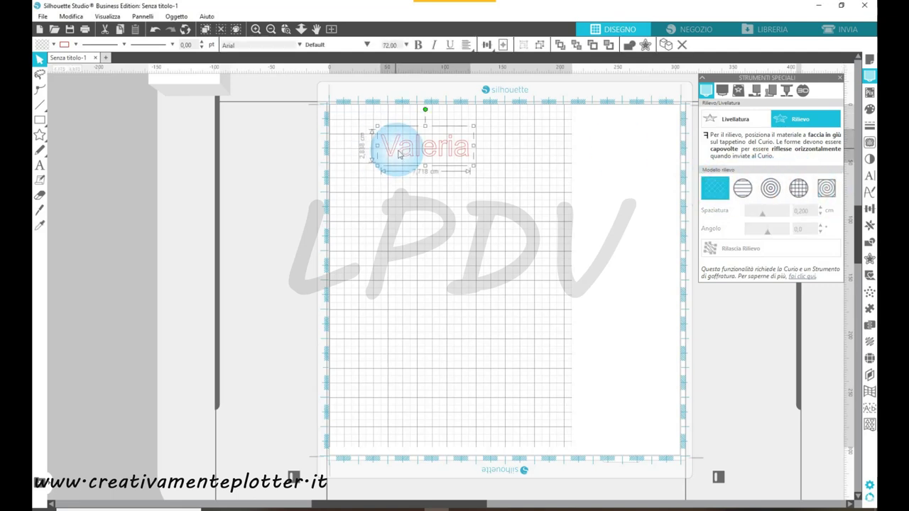
{"action": "left_click", "coordinate": [798, 188]}
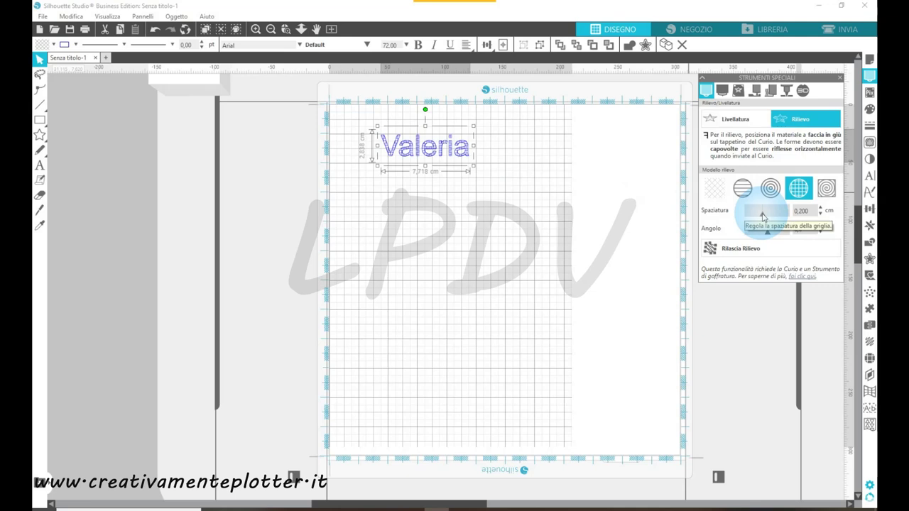
{"action": "left_click_drag", "start_coordinate": [764, 216], "coordinate": [743, 216]}
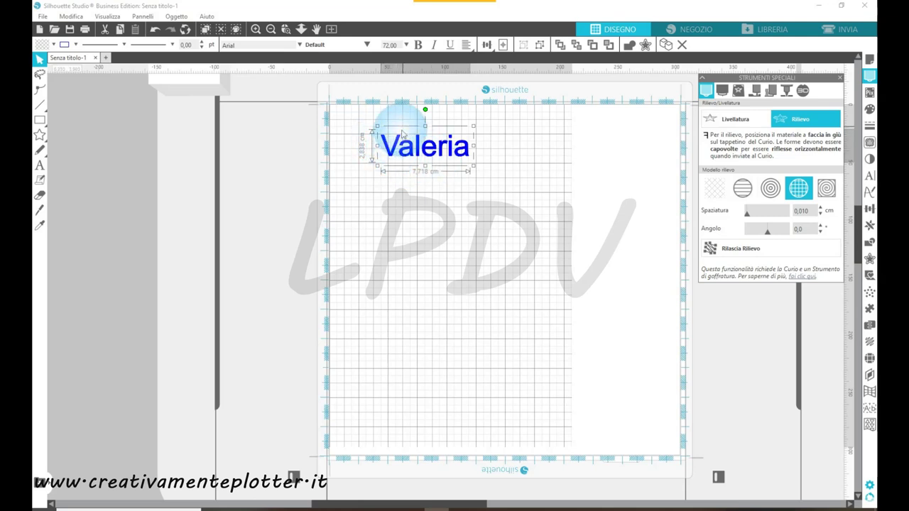
In the send settings, assign Carrello 2 the Strumento rilievo (Largo) tool and the Rilievo line option for the text.
{"action": "left_click", "coordinate": [845, 29]}
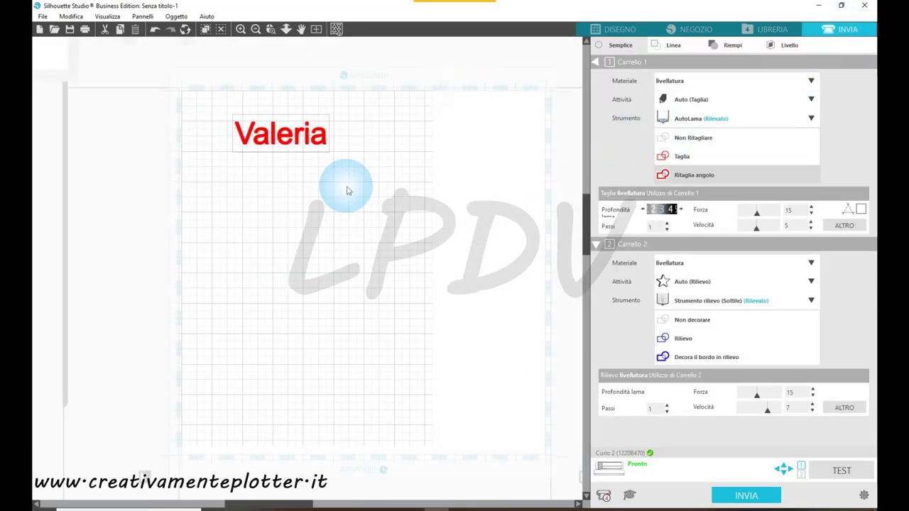
{"action": "left_click", "coordinate": [596, 63]}
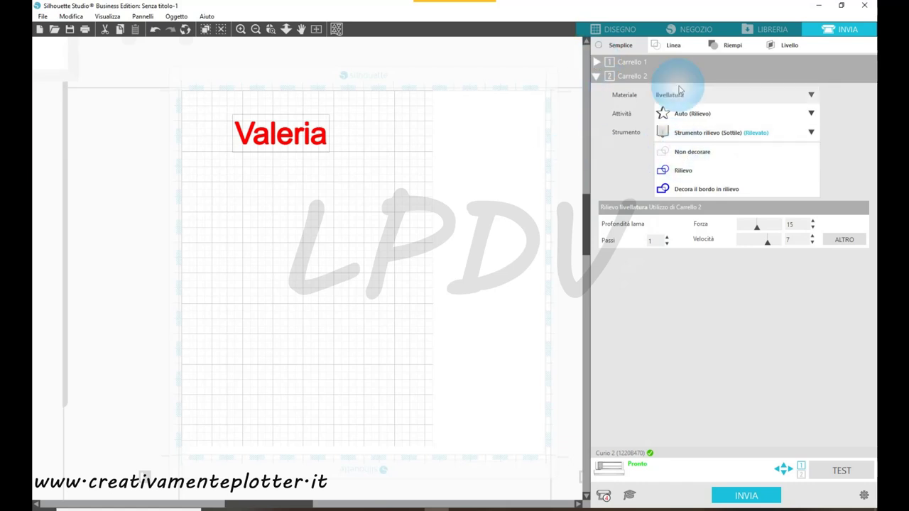
{"action": "left_click", "coordinate": [708, 135]}
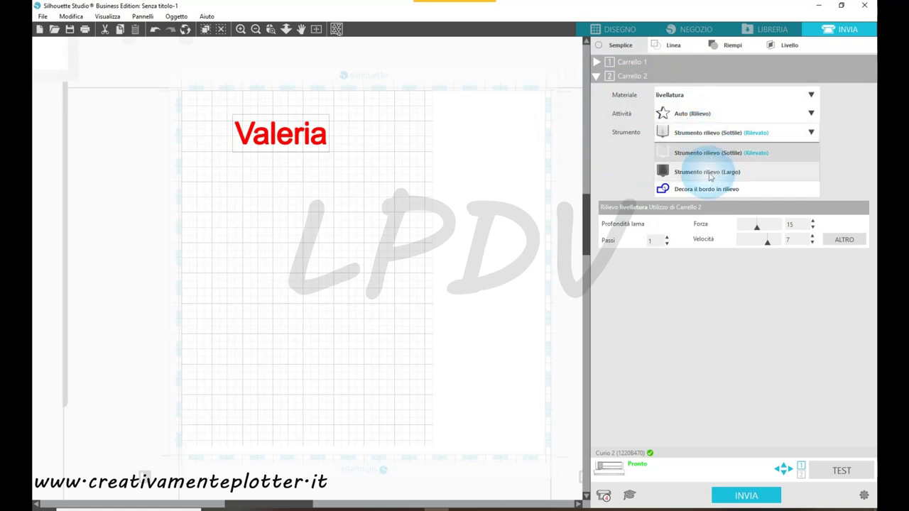
{"action": "left_click", "coordinate": [708, 172]}
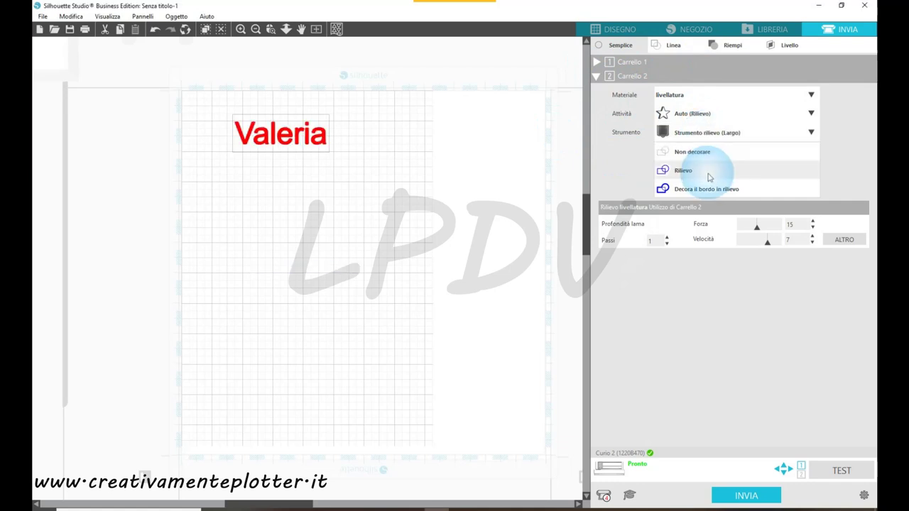
{"action": "left_click", "coordinate": [680, 176]}
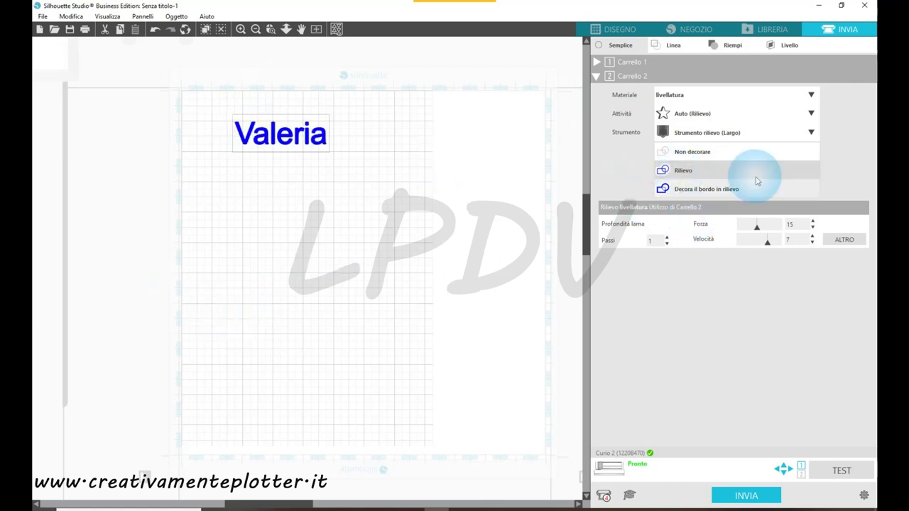
Look through the materials available for Carrello 2, including the user-defined ones.
{"action": "left_click", "coordinate": [671, 99]}
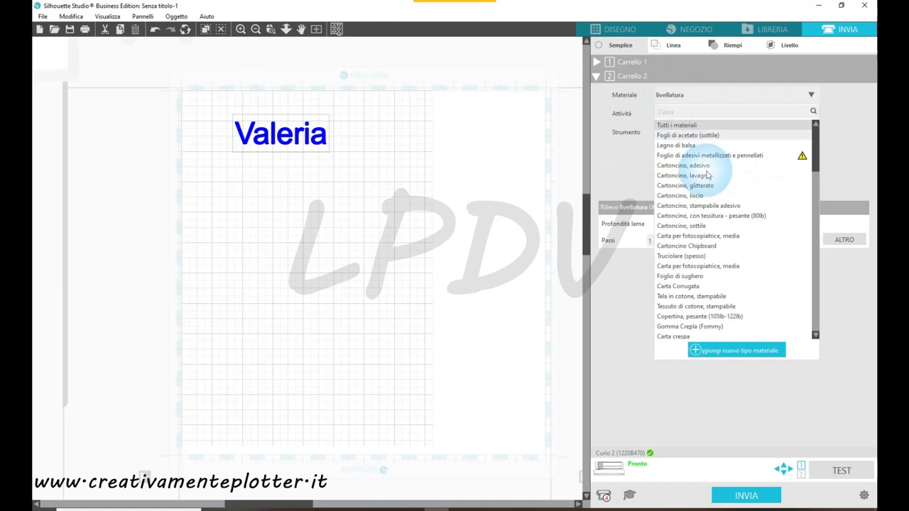
{"action": "scroll", "coordinate": [747, 277], "scroll_direction": "down", "scroll_amount": 1}
{"action": "scroll", "coordinate": [744, 275], "scroll_direction": "down", "scroll_amount": 10}
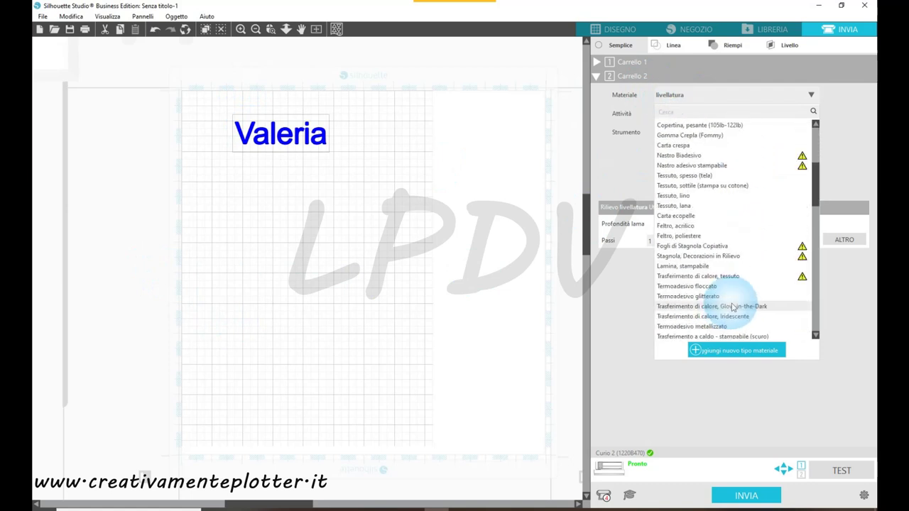
{"action": "left_click_drag", "start_coordinate": [813, 204], "coordinate": [810, 348]}
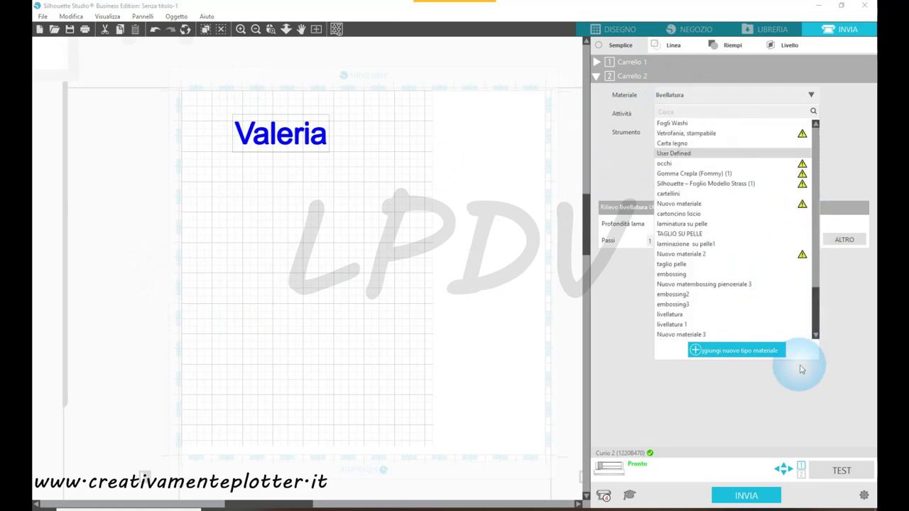
{"action": "scroll", "coordinate": [671, 313], "scroll_direction": "up", "scroll_amount": 1}
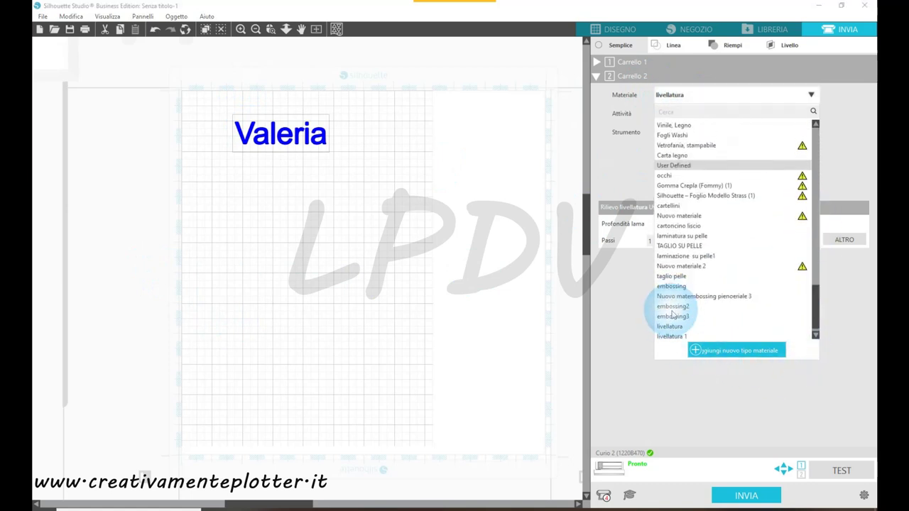
{"action": "scroll", "coordinate": [749, 282], "scroll_direction": "up", "scroll_amount": 8}
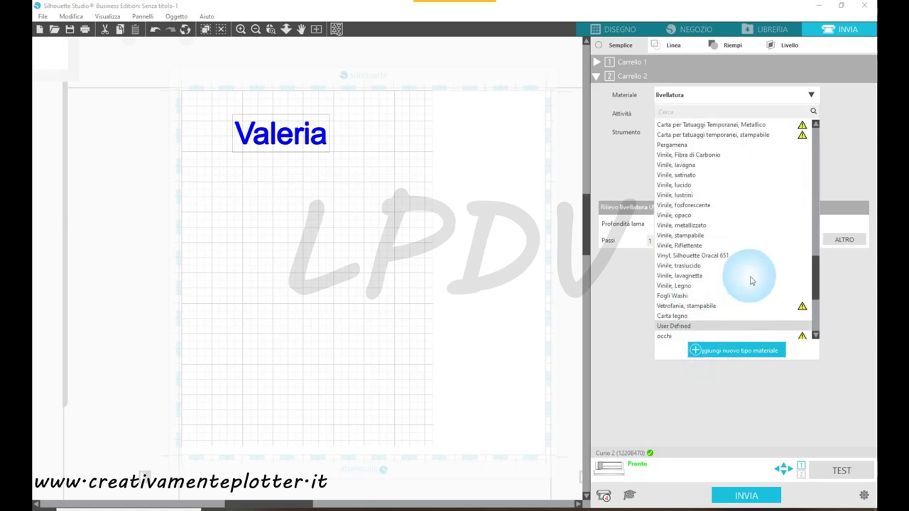
{"action": "scroll", "coordinate": [749, 282], "scroll_direction": "down", "scroll_amount": 10}
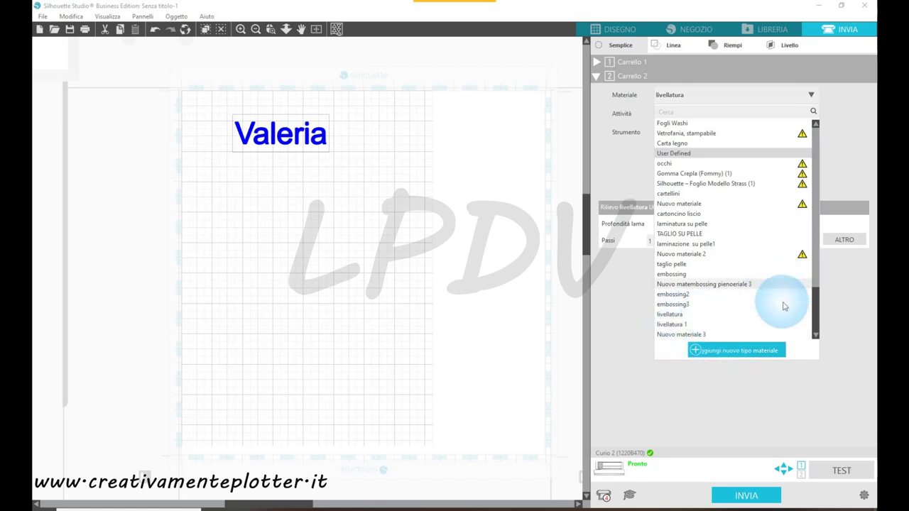
{"action": "left_click", "coordinate": [358, 157]}
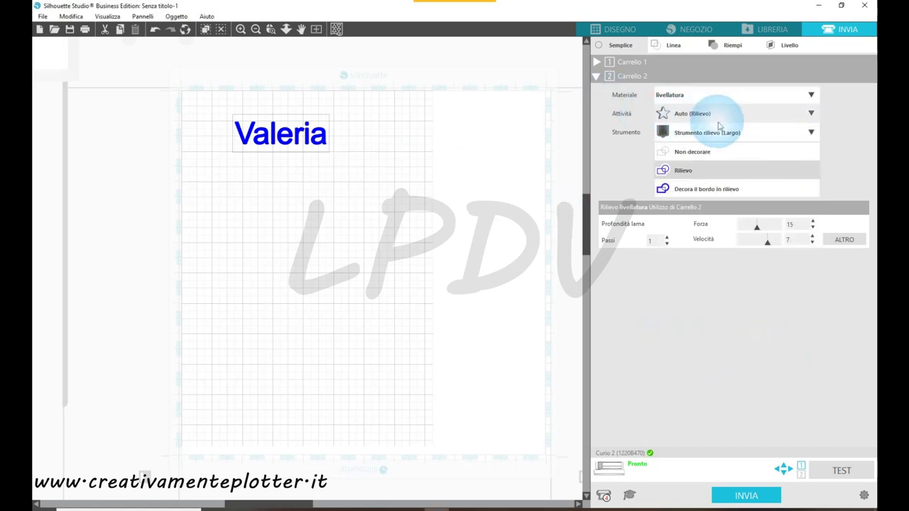
{"action": "left_click", "coordinate": [811, 95]}
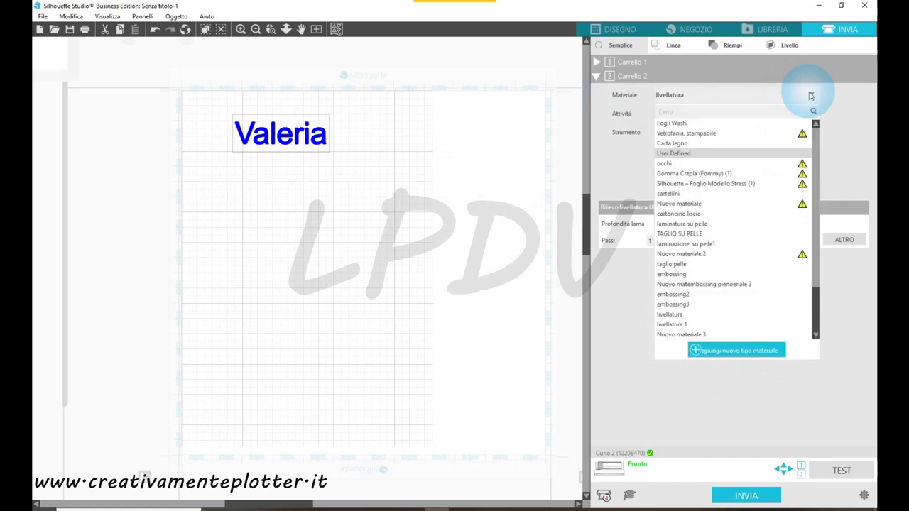
{"action": "left_click", "coordinate": [811, 95]}
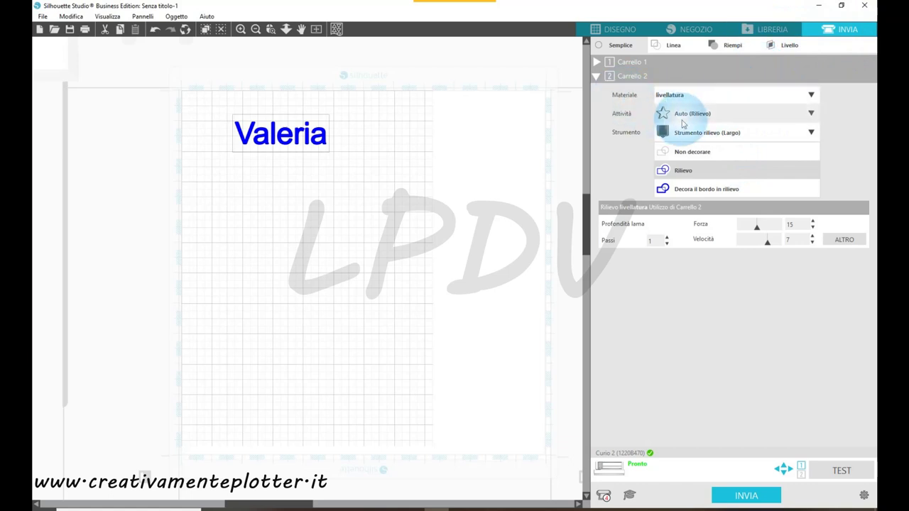
Create a new material type and open its Curio 2 settings for Carrello 2.
{"action": "left_click", "coordinate": [810, 95]}
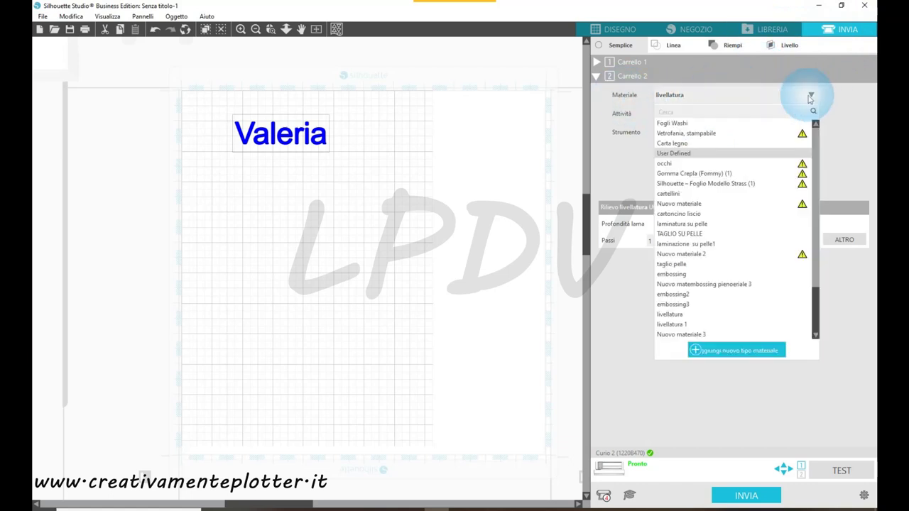
{"action": "left_click", "coordinate": [746, 360]}
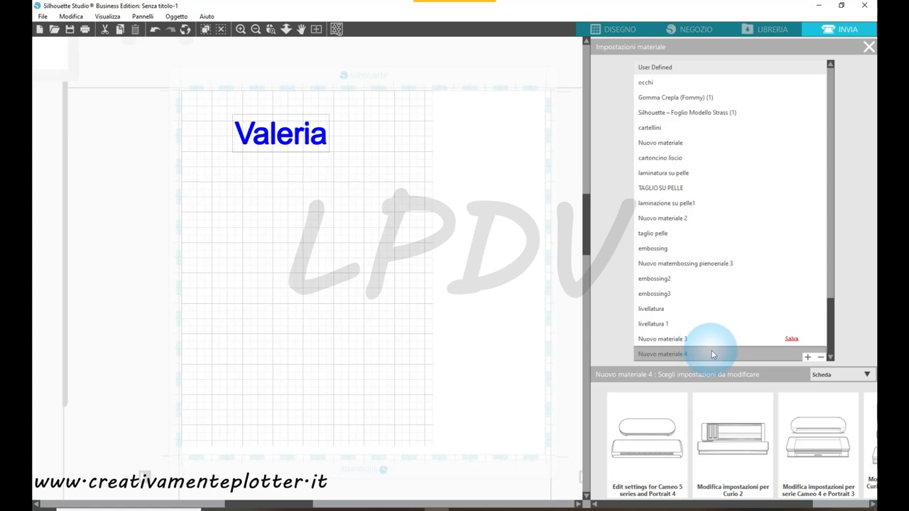
{"action": "left_click", "coordinate": [684, 356]}
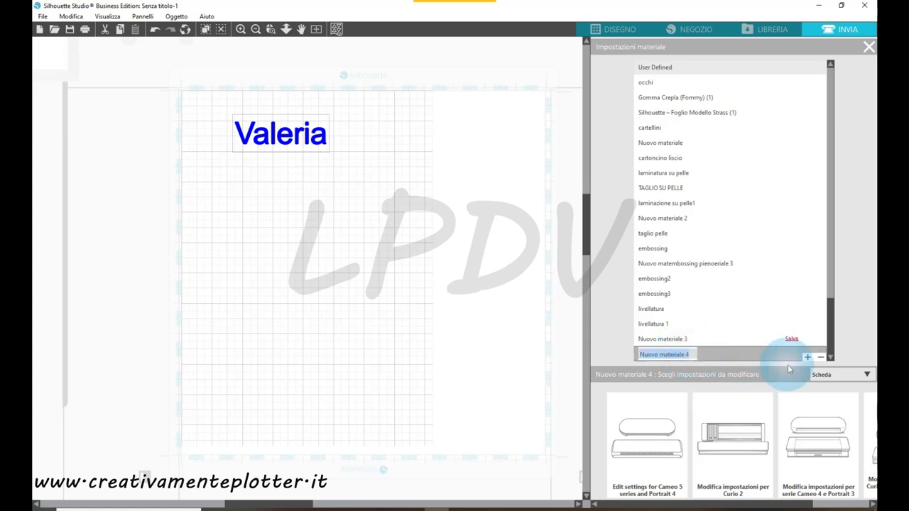
{"action": "left_click", "coordinate": [739, 444]}
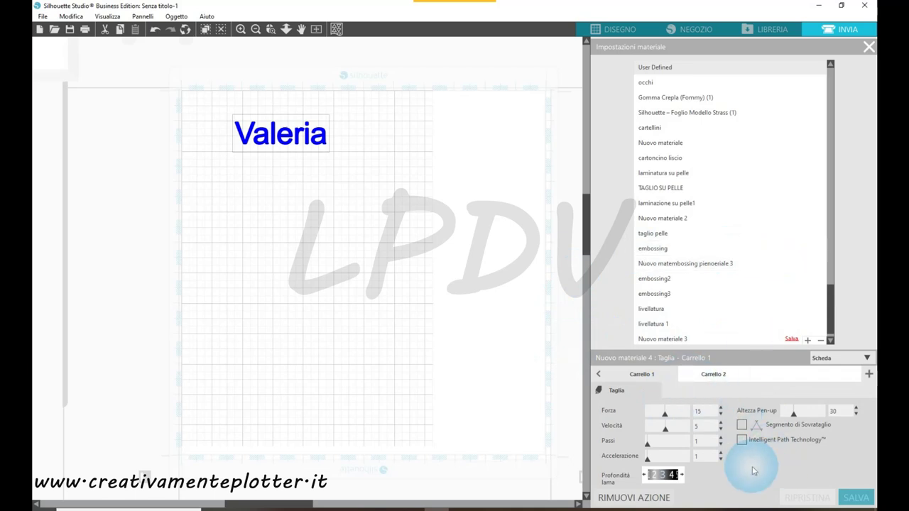
{"action": "left_click", "coordinate": [724, 384]}
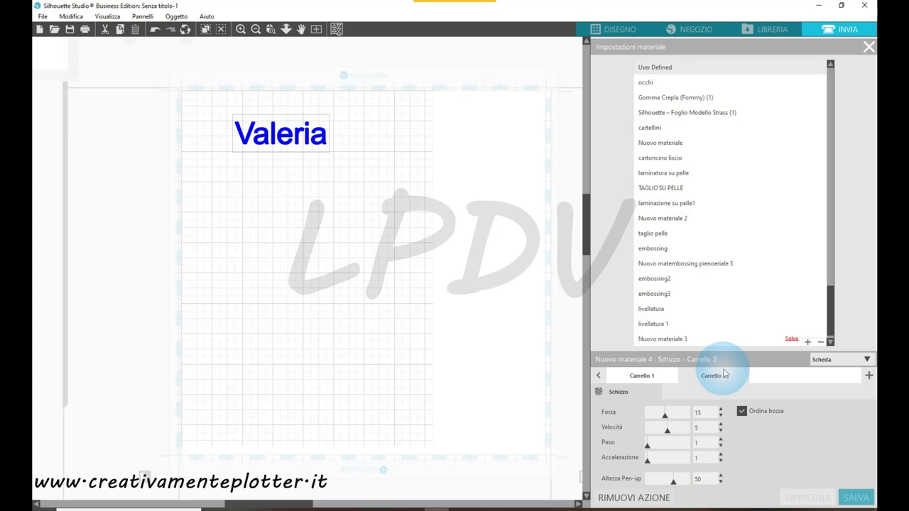
Add an embossing action to the new material's Carrello 2 settings and remove its Schizzo action.
{"action": "left_click", "coordinate": [869, 376]}
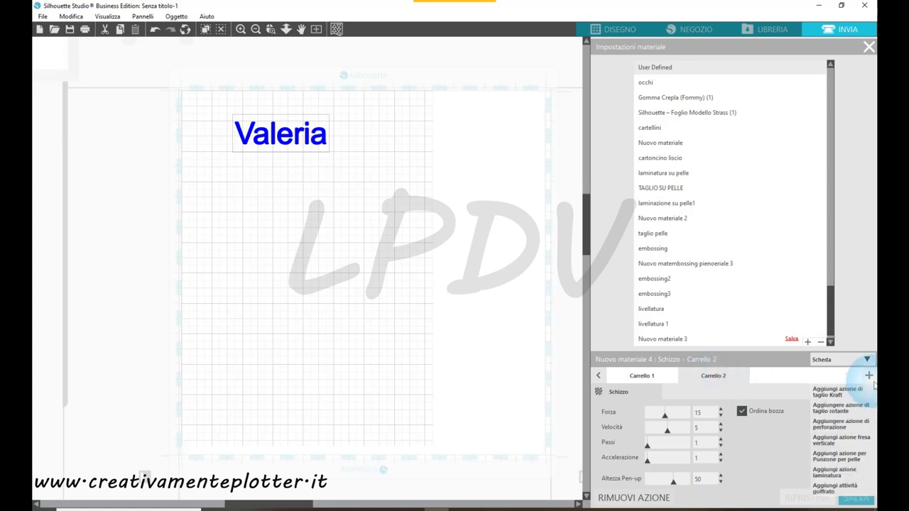
{"action": "left_click", "coordinate": [830, 488]}
{"action": "left_click", "coordinate": [701, 313]}
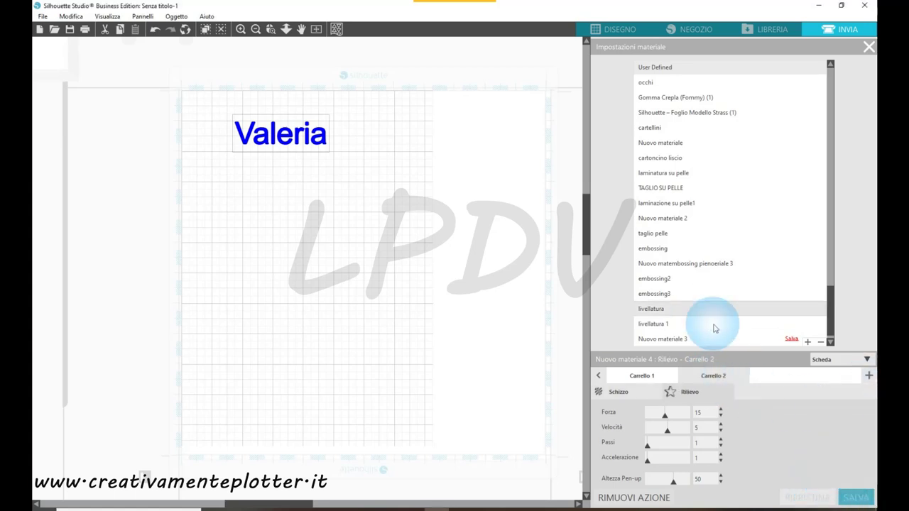
{"action": "left_click", "coordinate": [603, 392]}
{"action": "left_click", "coordinate": [641, 497]}
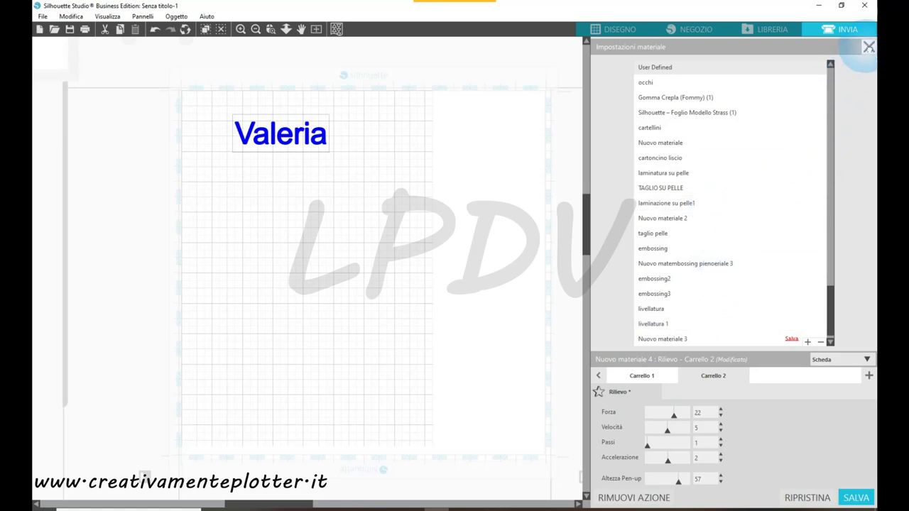
Leave the material settings and set the Carrello 2 material to embossing2.
{"action": "left_click", "coordinate": [868, 47]}
{"action": "left_click", "coordinate": [702, 98]}
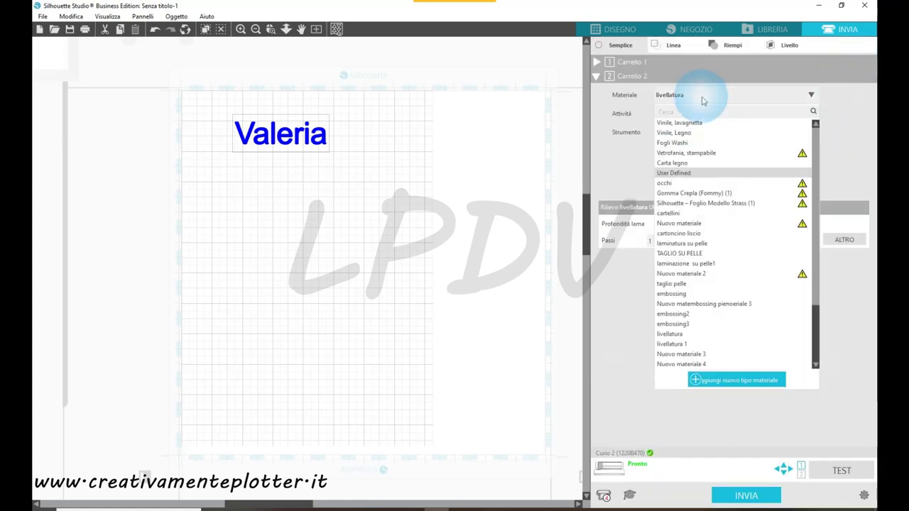
{"action": "left_click", "coordinate": [710, 334]}
{"action": "left_click", "coordinate": [753, 98]}
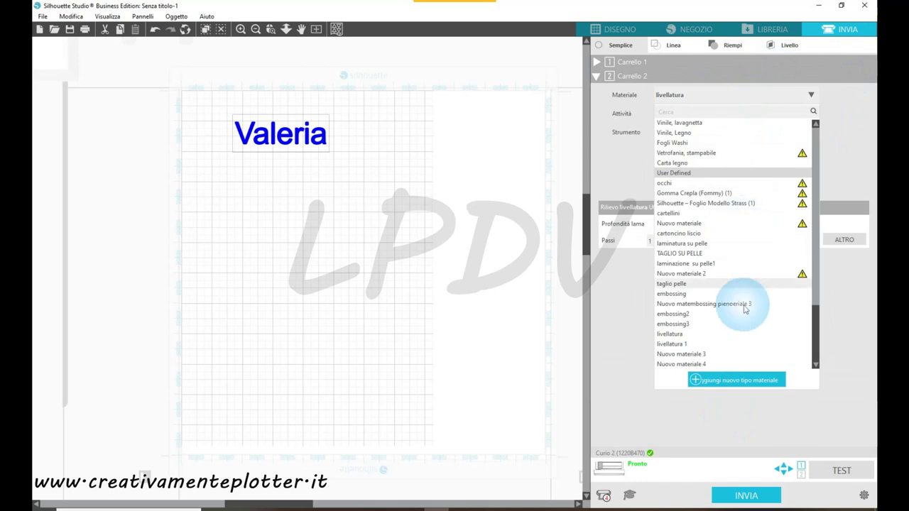
{"action": "left_click", "coordinate": [672, 313]}
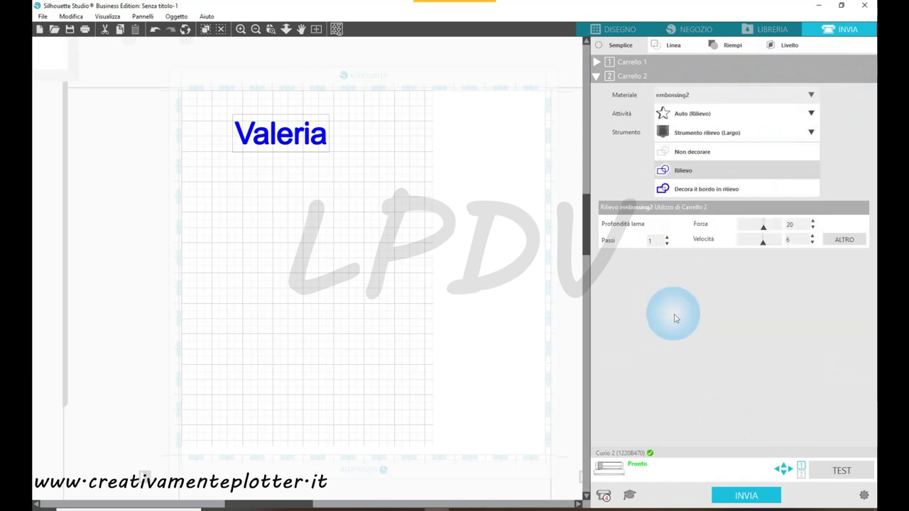